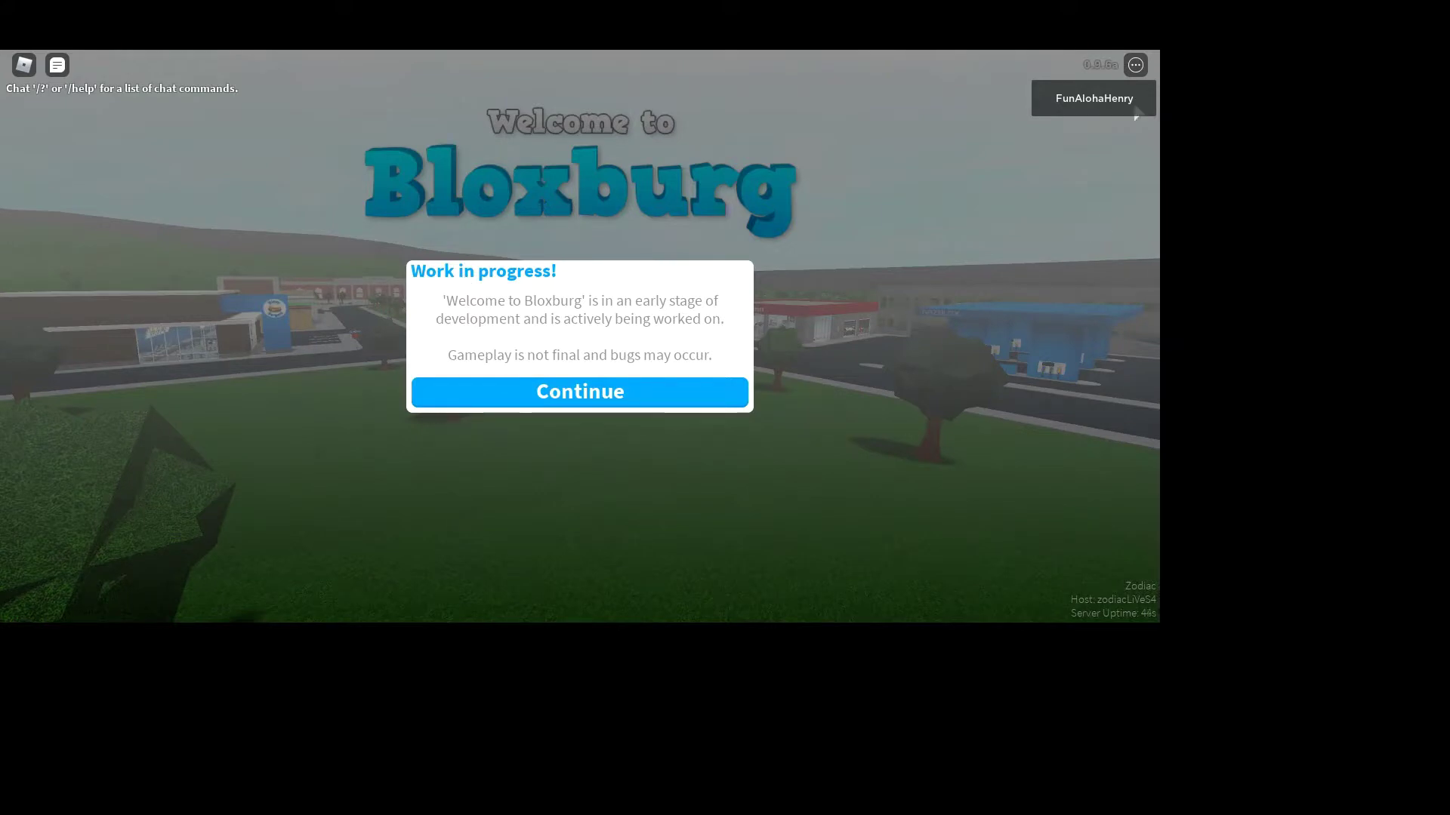
# Dismiss the work-in-progress notice, pick the CITYYY house and confirm its plot location
pyautogui.click(517, 392)
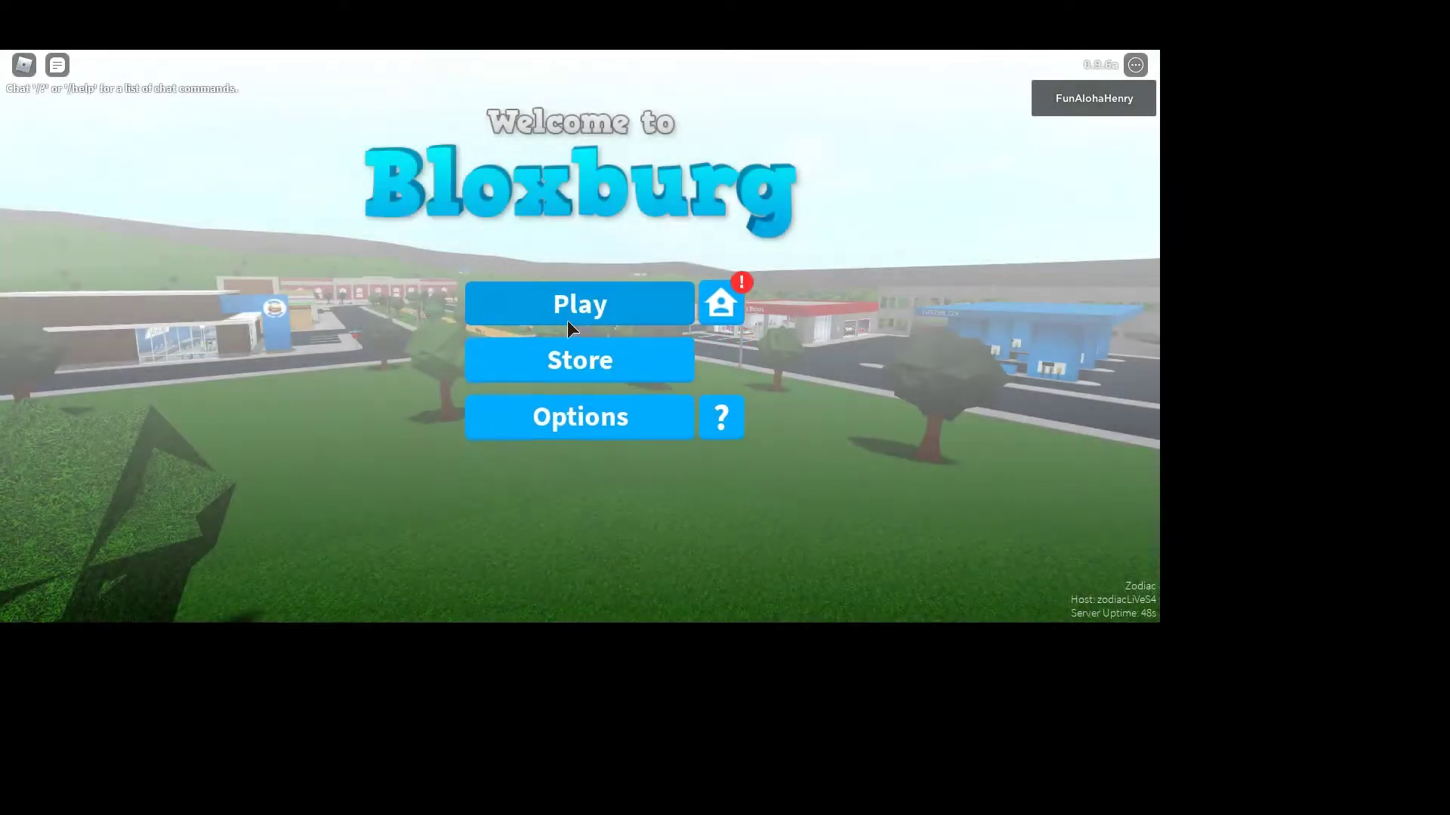
pyautogui.click(567, 322)
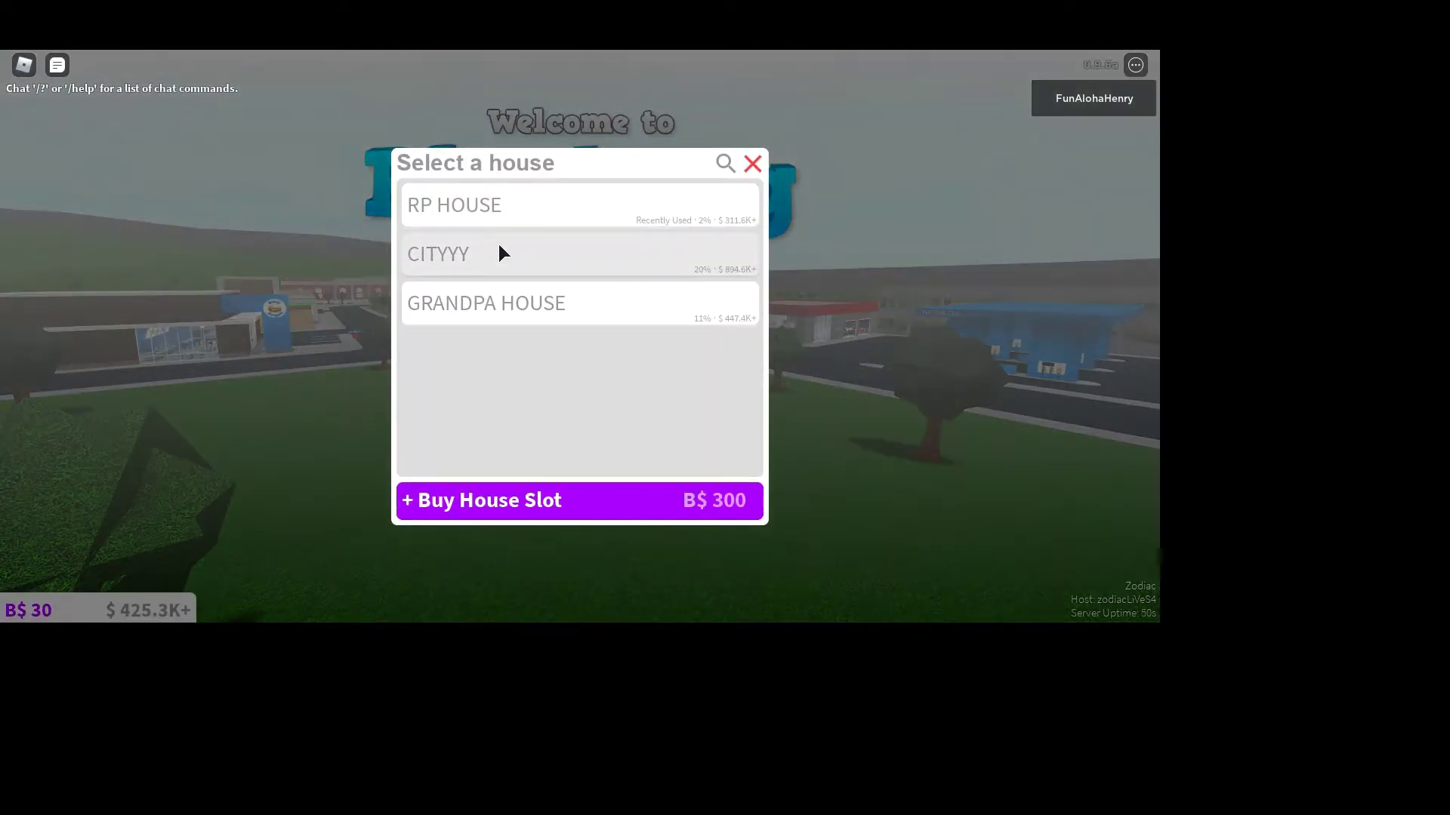
pyautogui.click(503, 252)
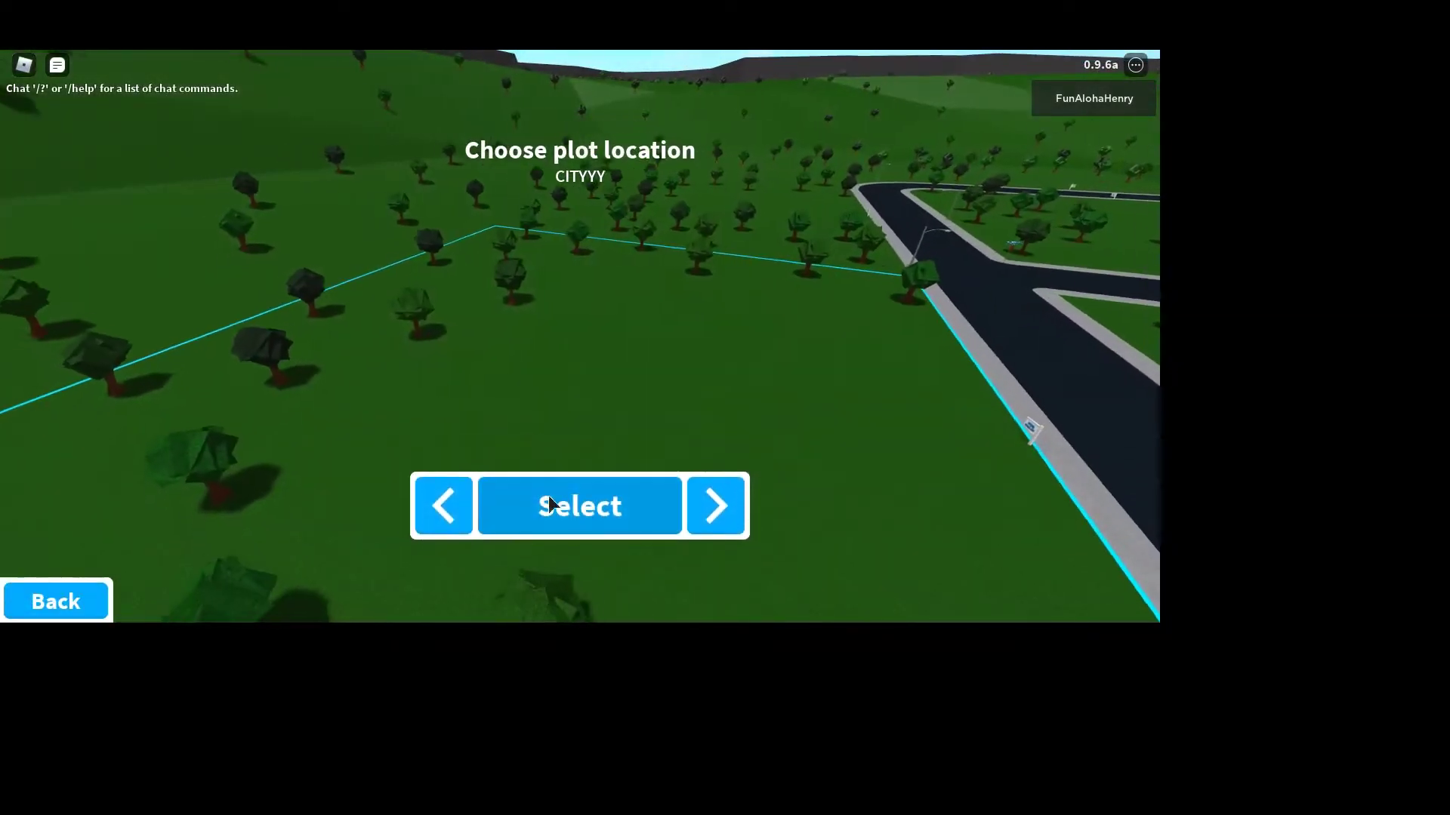
pyautogui.click(549, 506)
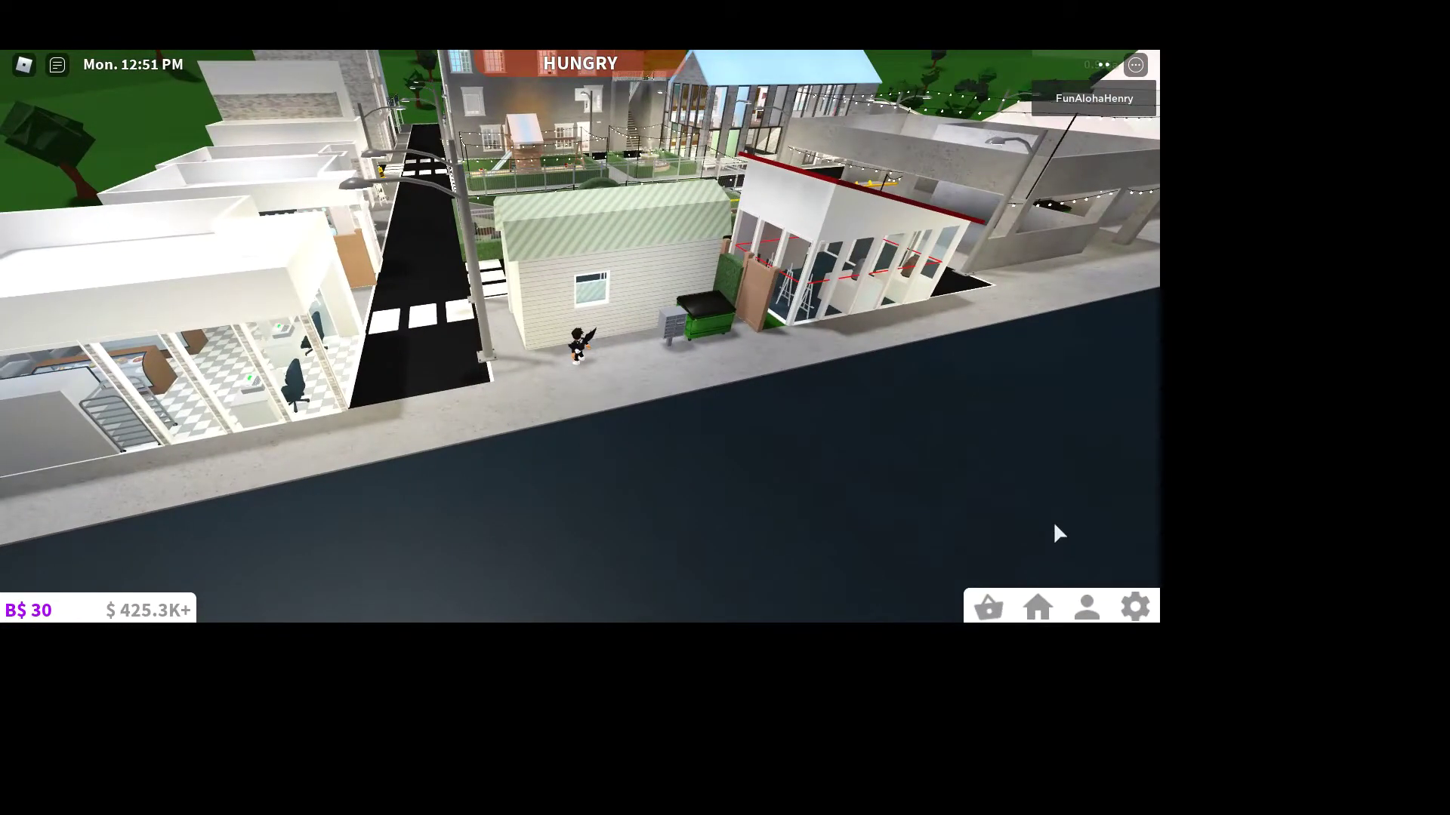
# Switch the CITYYY plot into Build Mode from the house options menu
pyautogui.click(1038, 609)
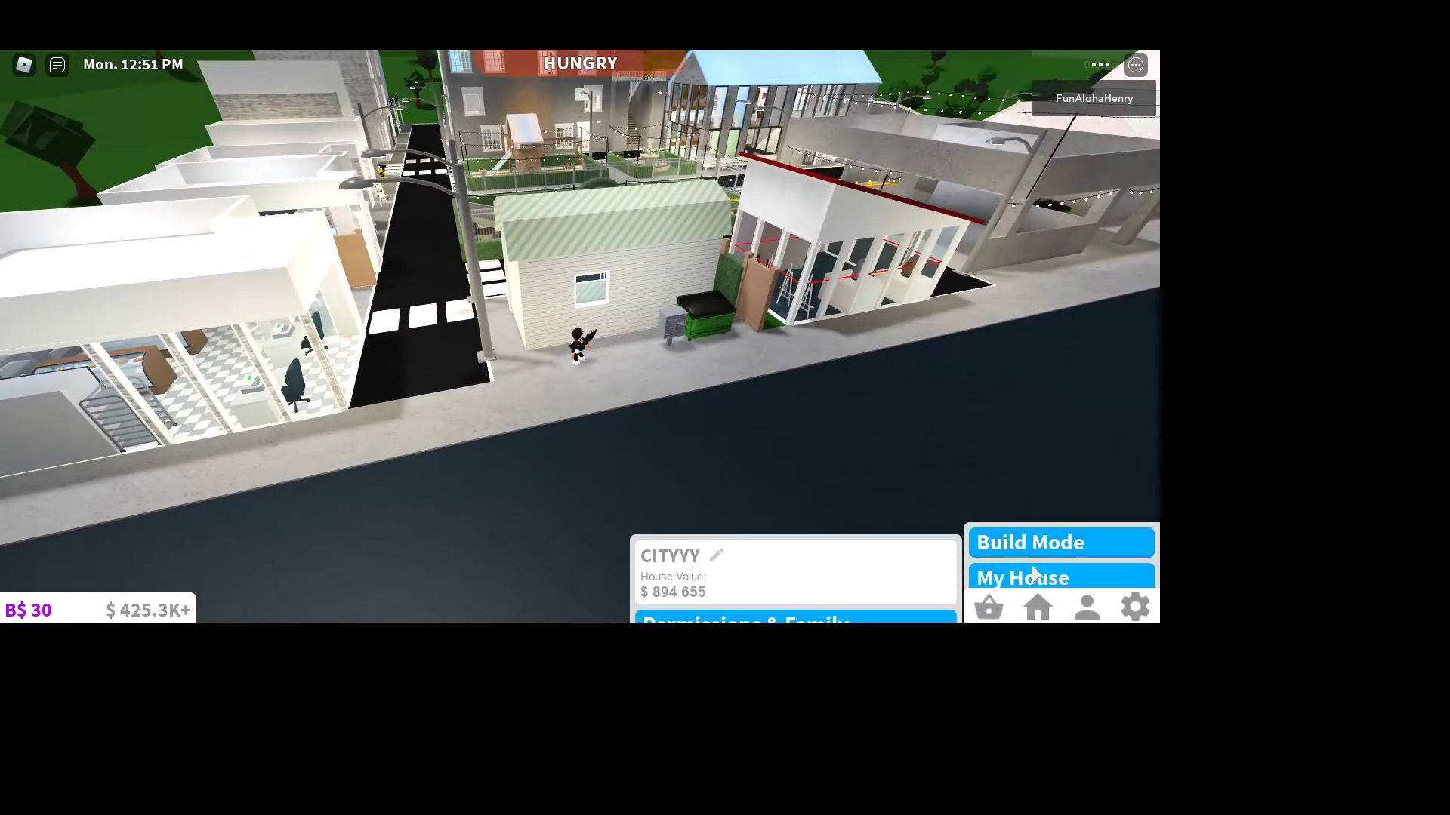
pyautogui.click(1062, 496)
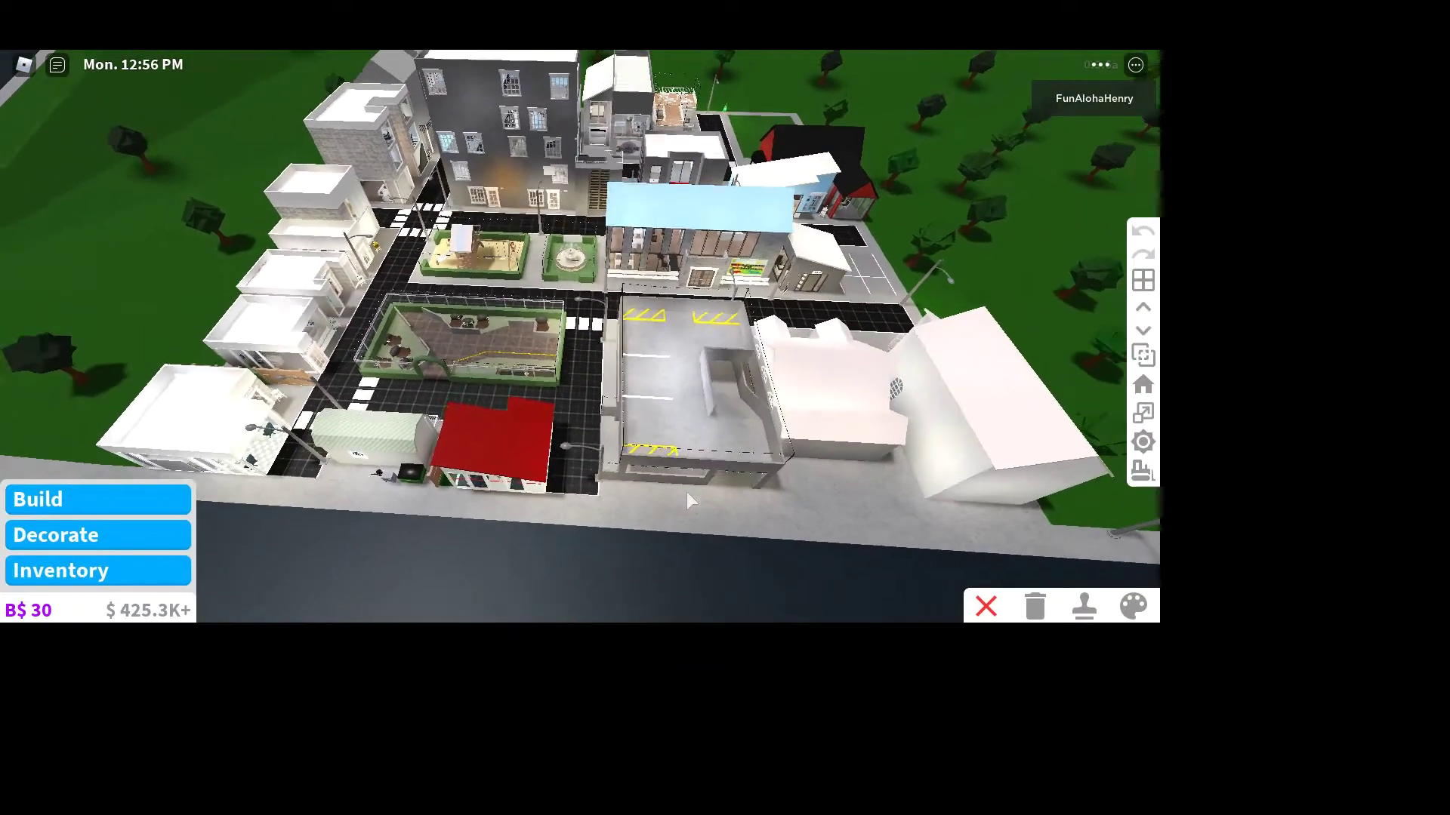
# Show the New! furniture in Decorate, then the New! build items like beams and chains
pyautogui.click(89, 539)
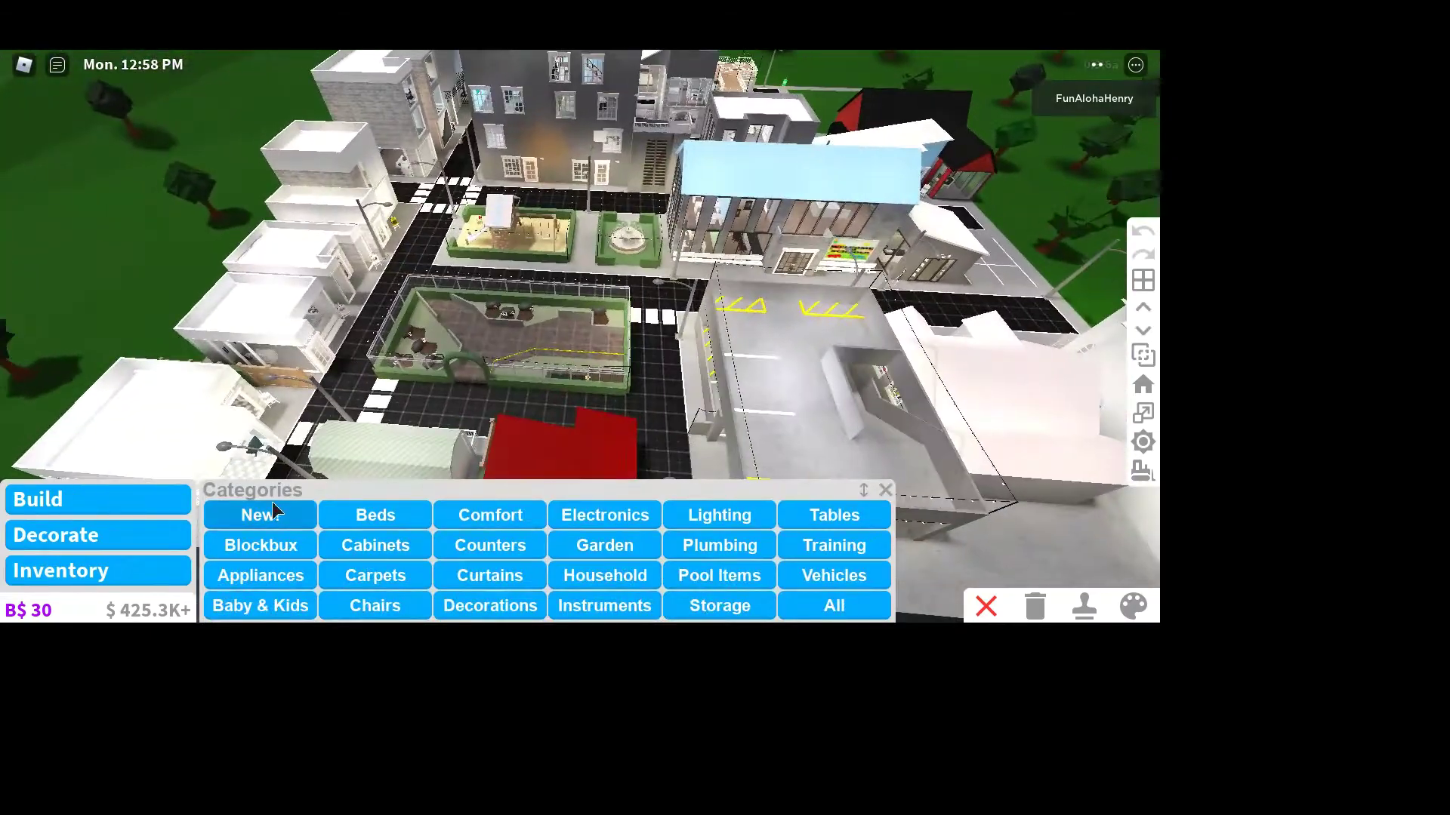
pyautogui.click(276, 508)
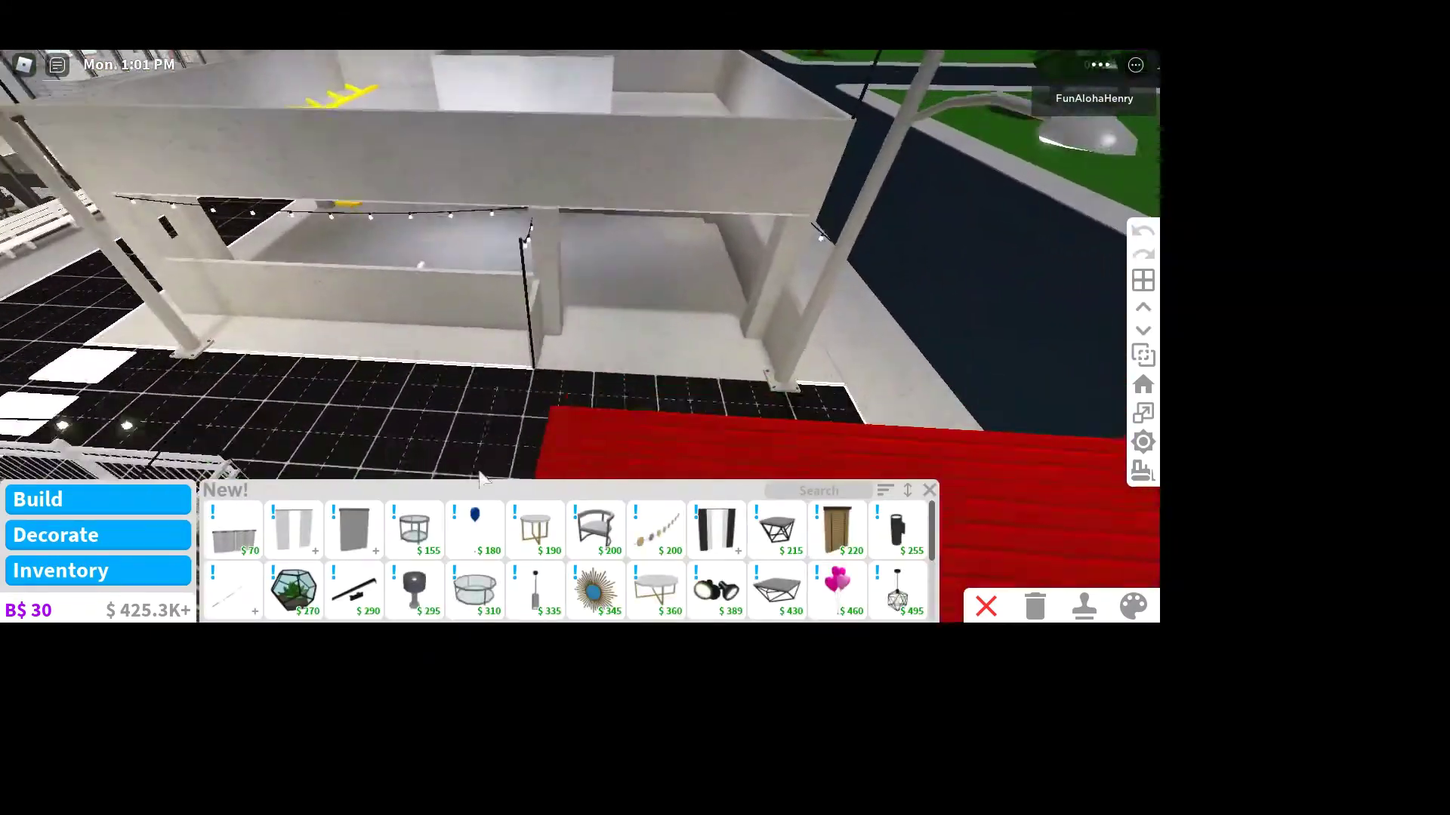
pyautogui.scroll(-5, 493, 541)
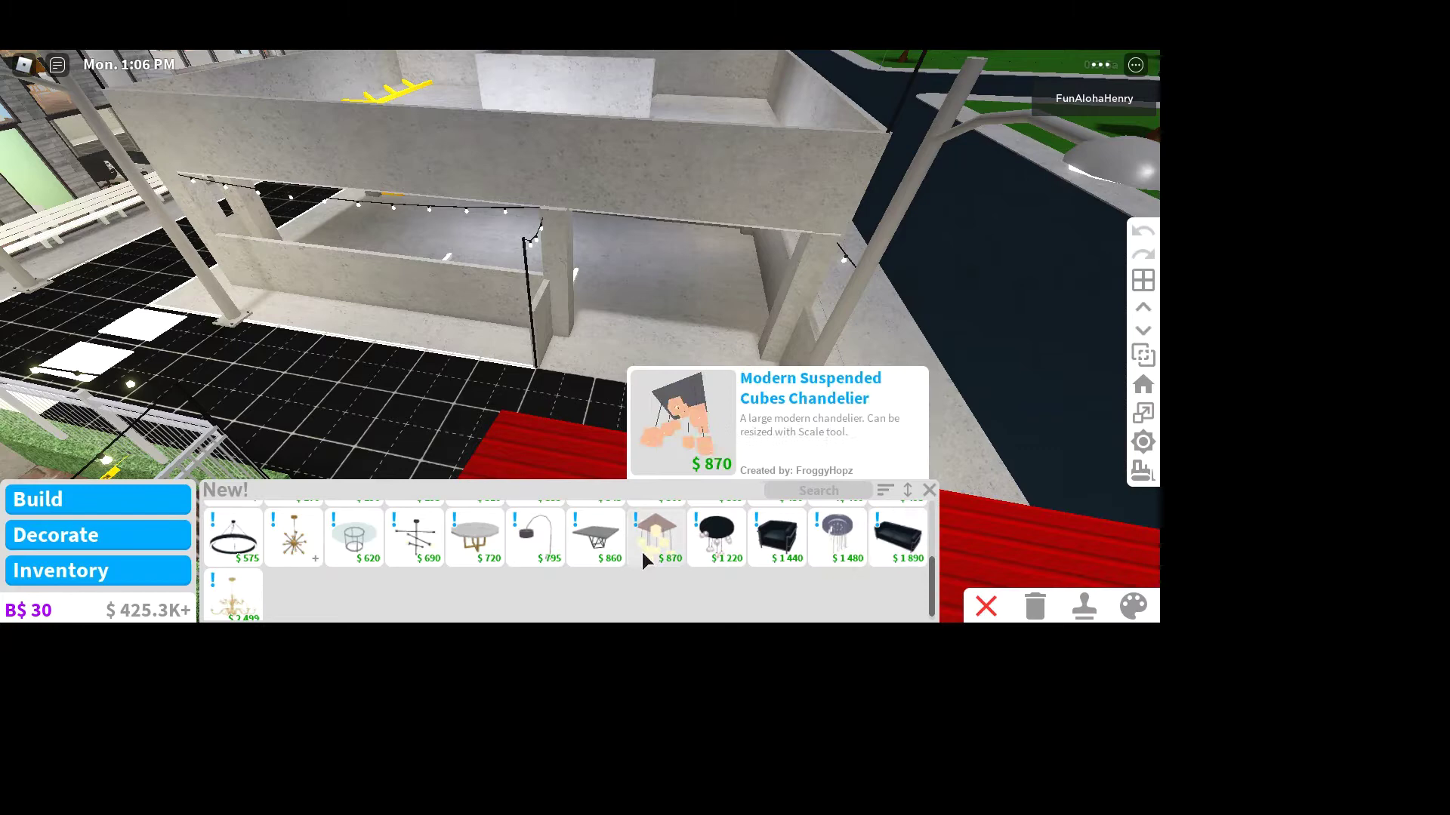
pyautogui.scroll(1, 251, 528)
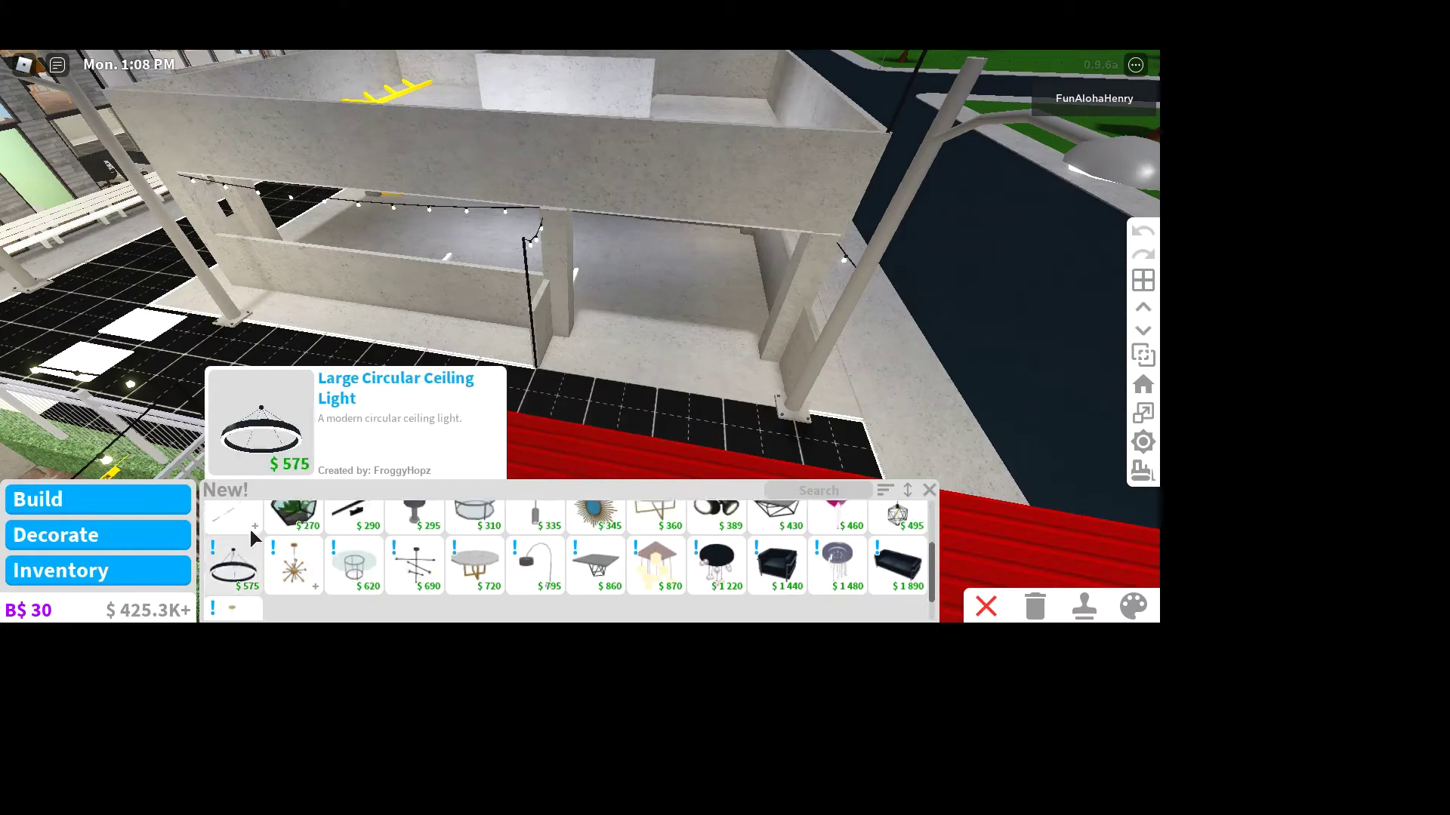
pyautogui.scroll(2, 295, 542)
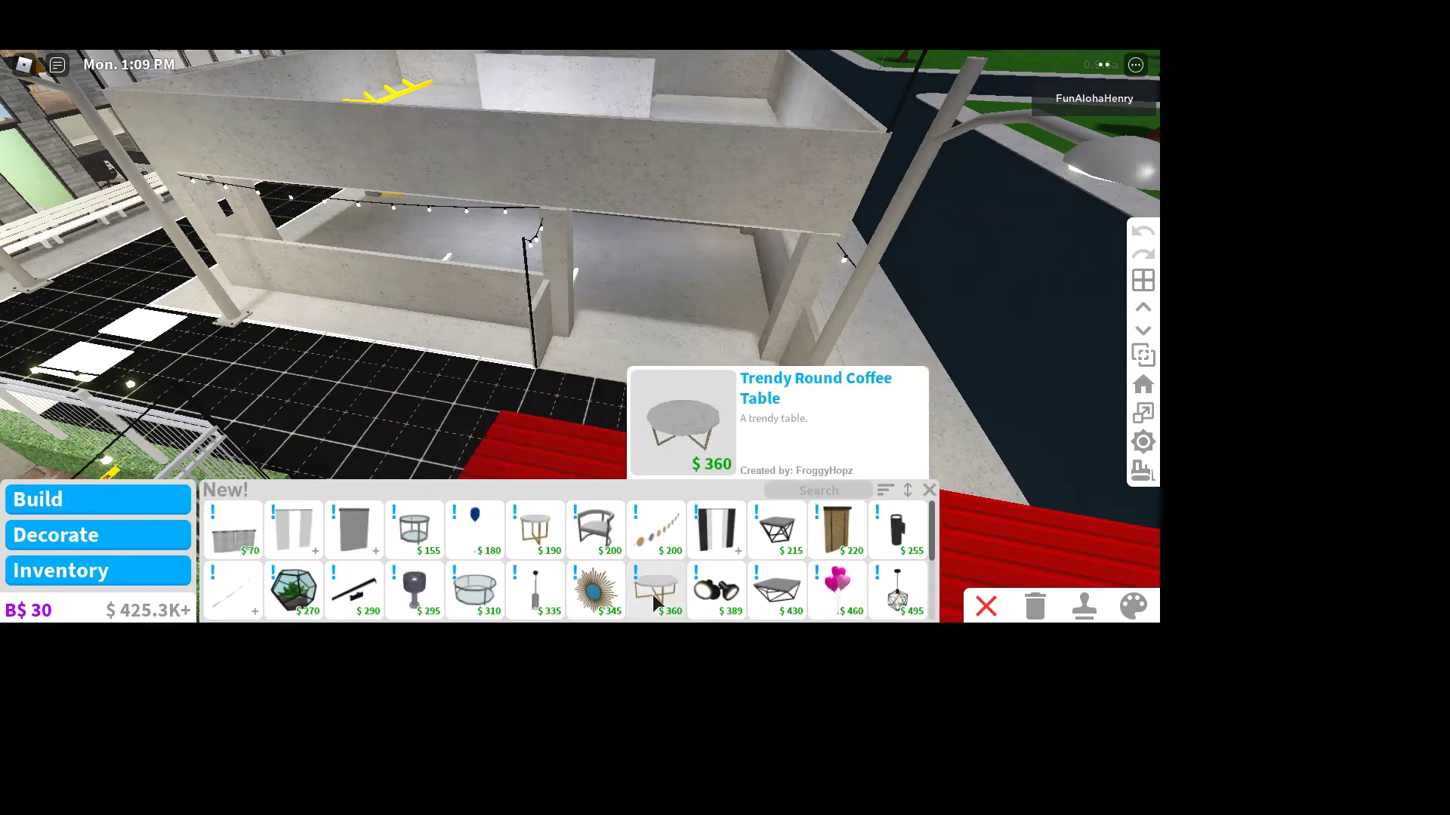
pyautogui.click(122, 495)
pyautogui.click(260, 544)
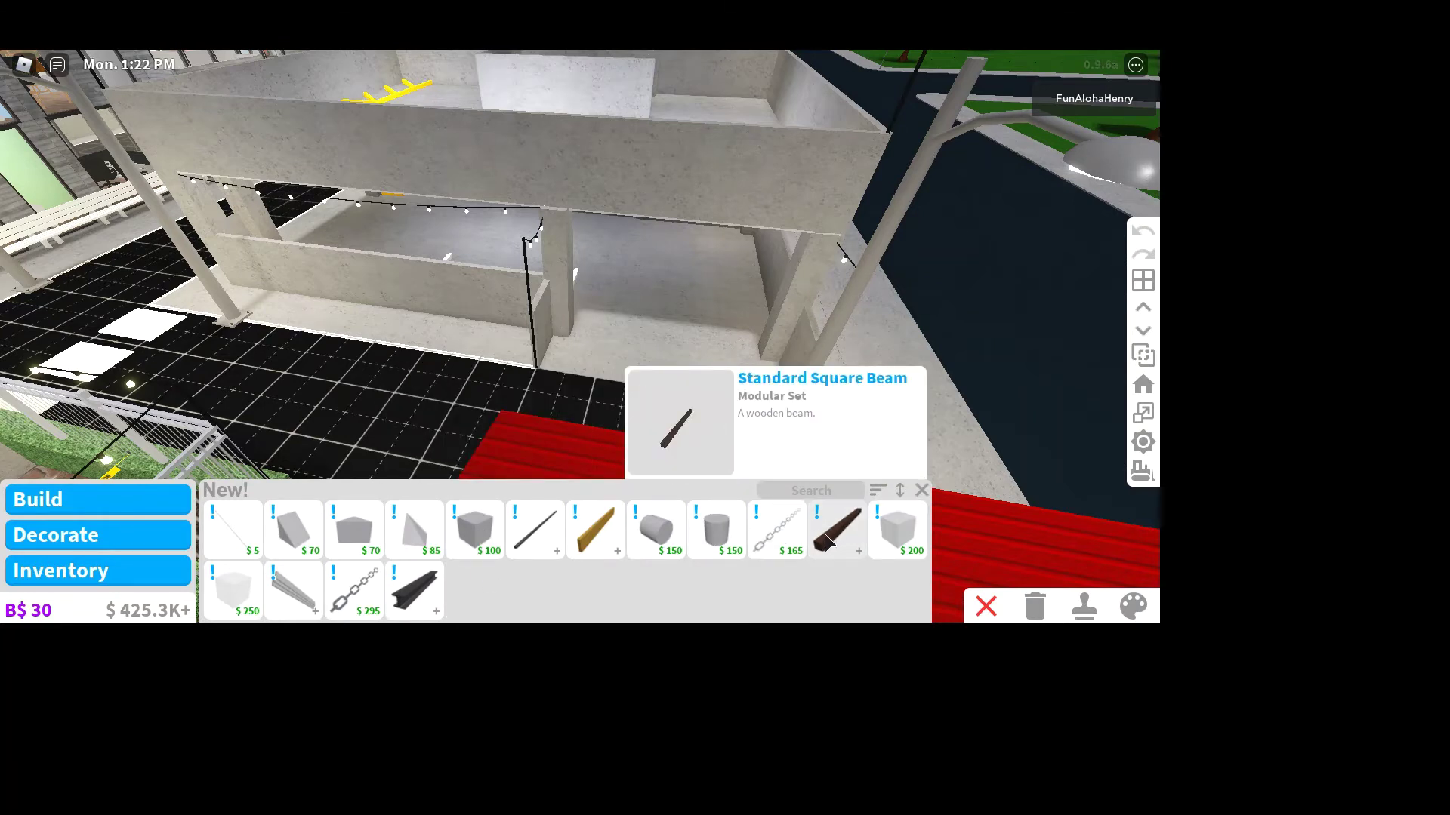
# Close the item list and return to the Decorate furniture categories
pyautogui.press('Left')
pyautogui.press('Left')
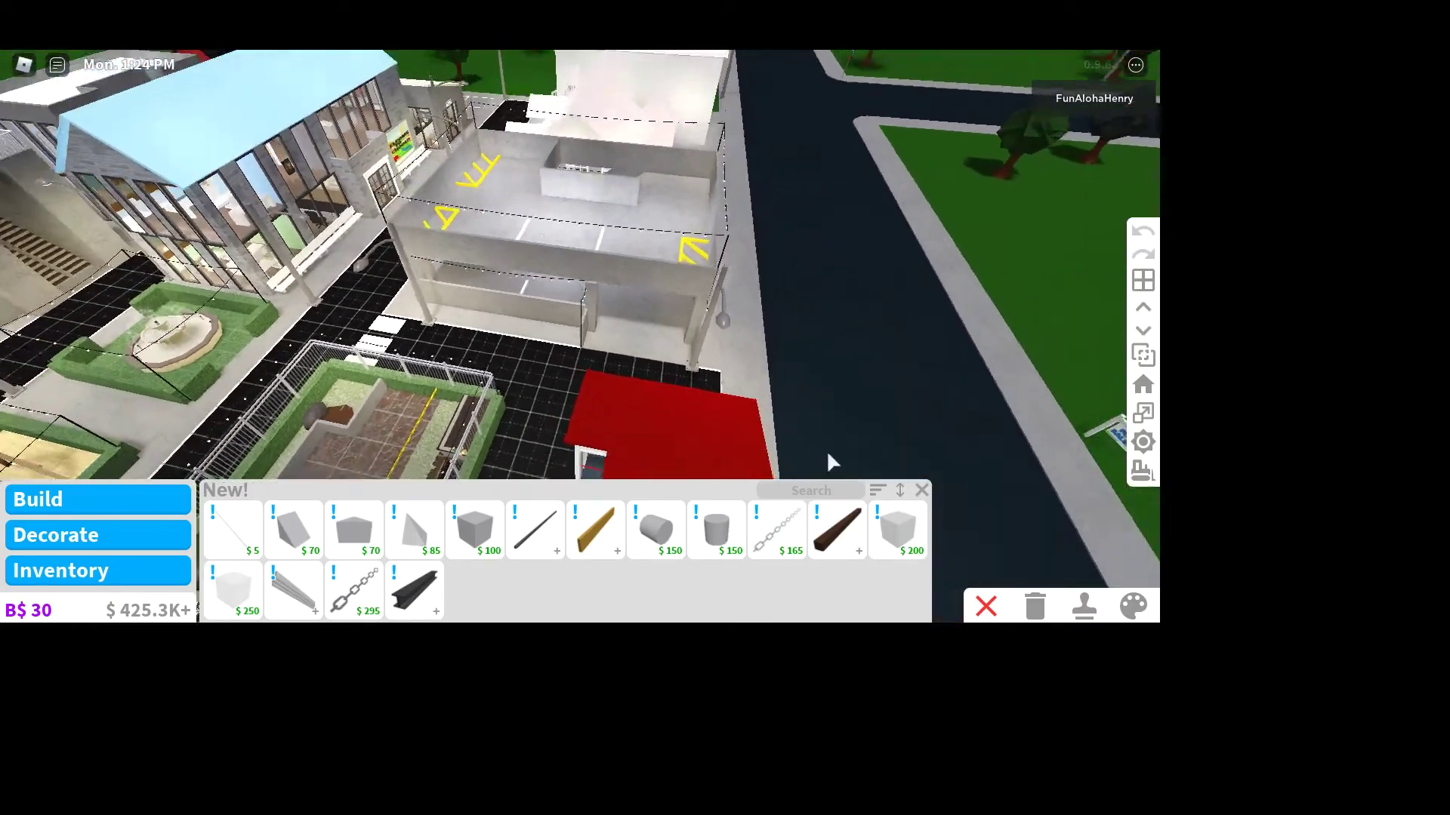
pyautogui.press('Left')
pyautogui.click(921, 490)
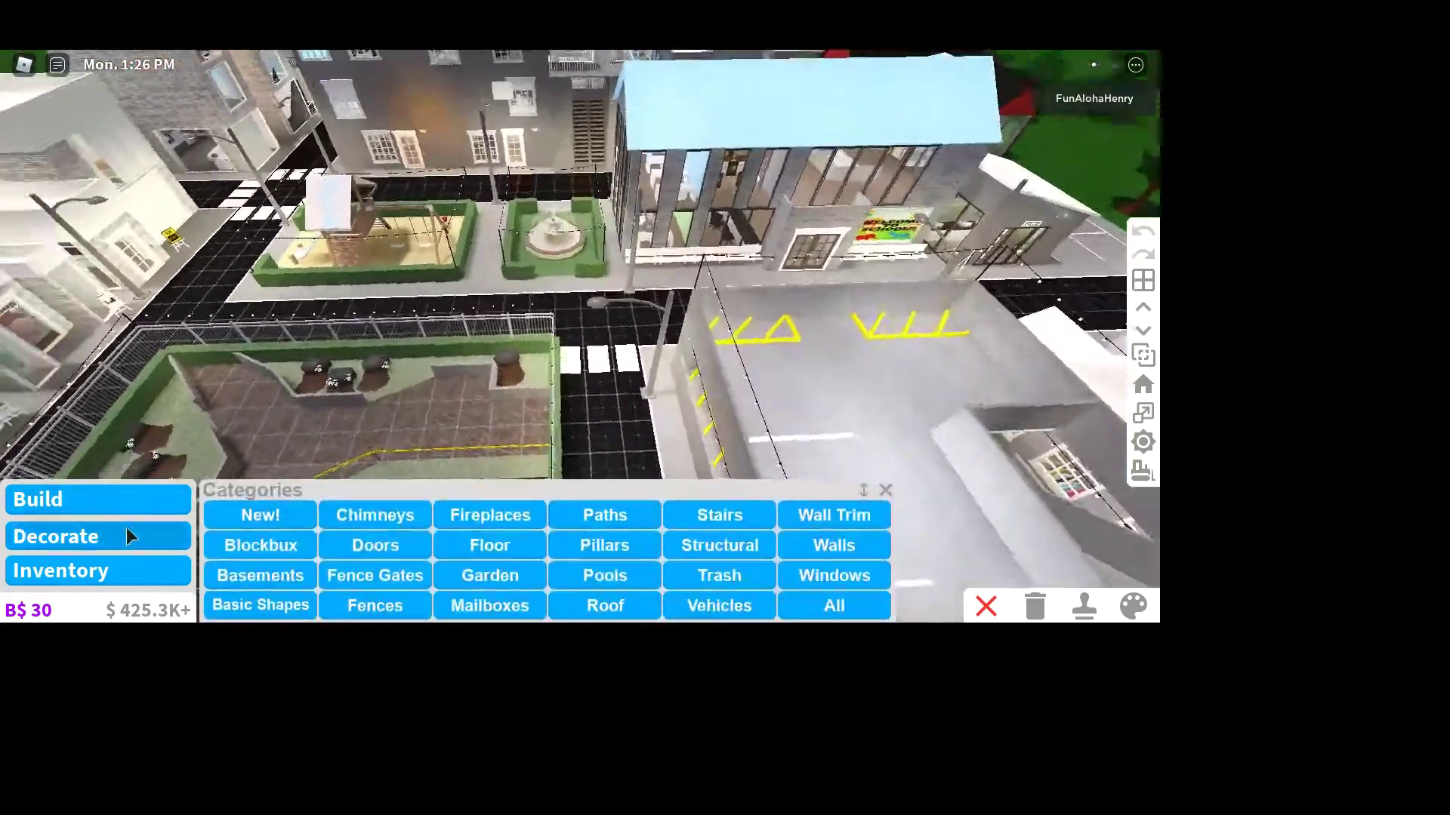
pyautogui.click(126, 535)
# Orbit the camera around the city blocks and houses, and close the Categories panel
pyautogui.press('Left')
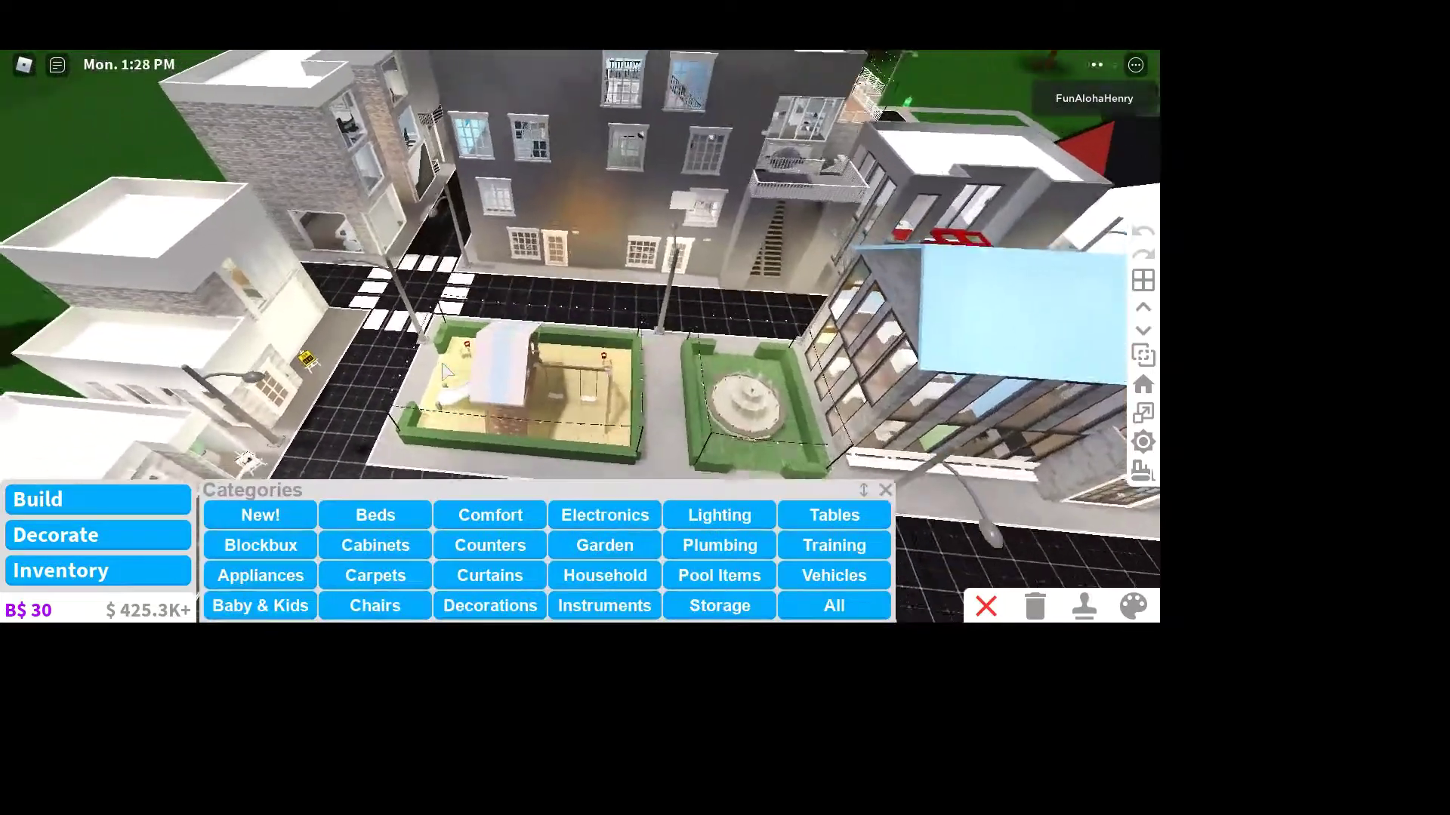
pyautogui.press('Left')
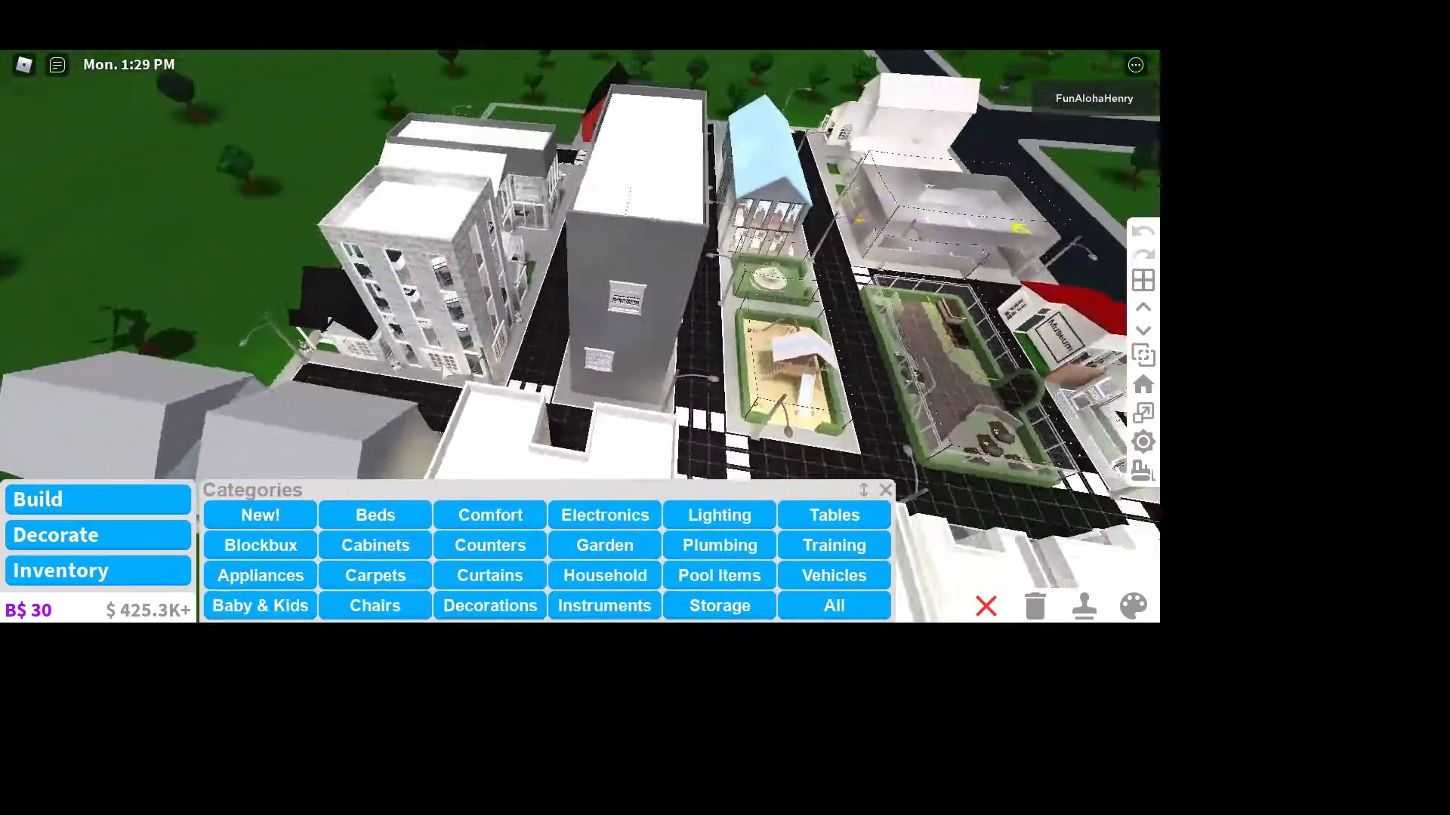
pyautogui.press('Left')
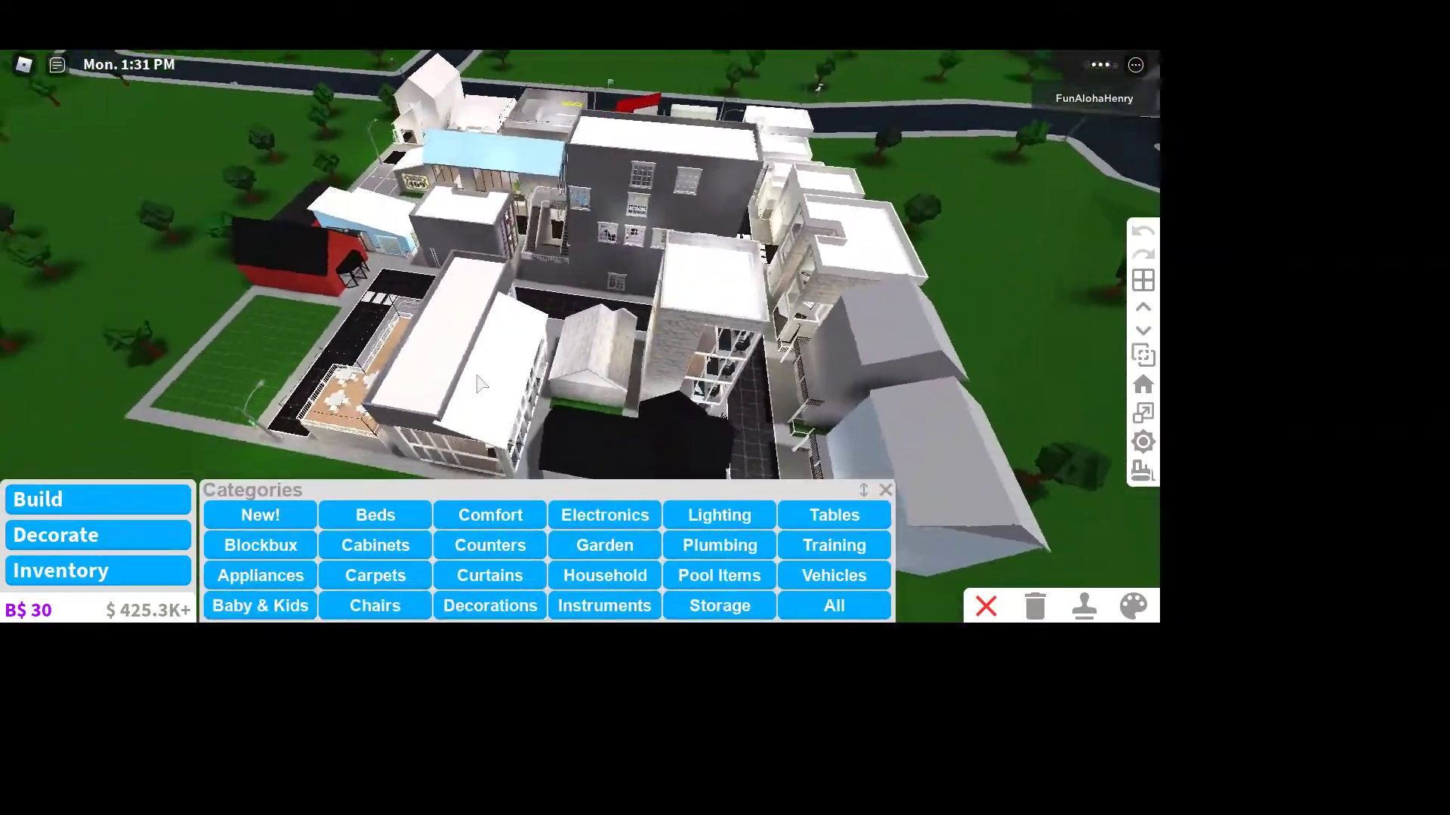
pyautogui.press('Left')
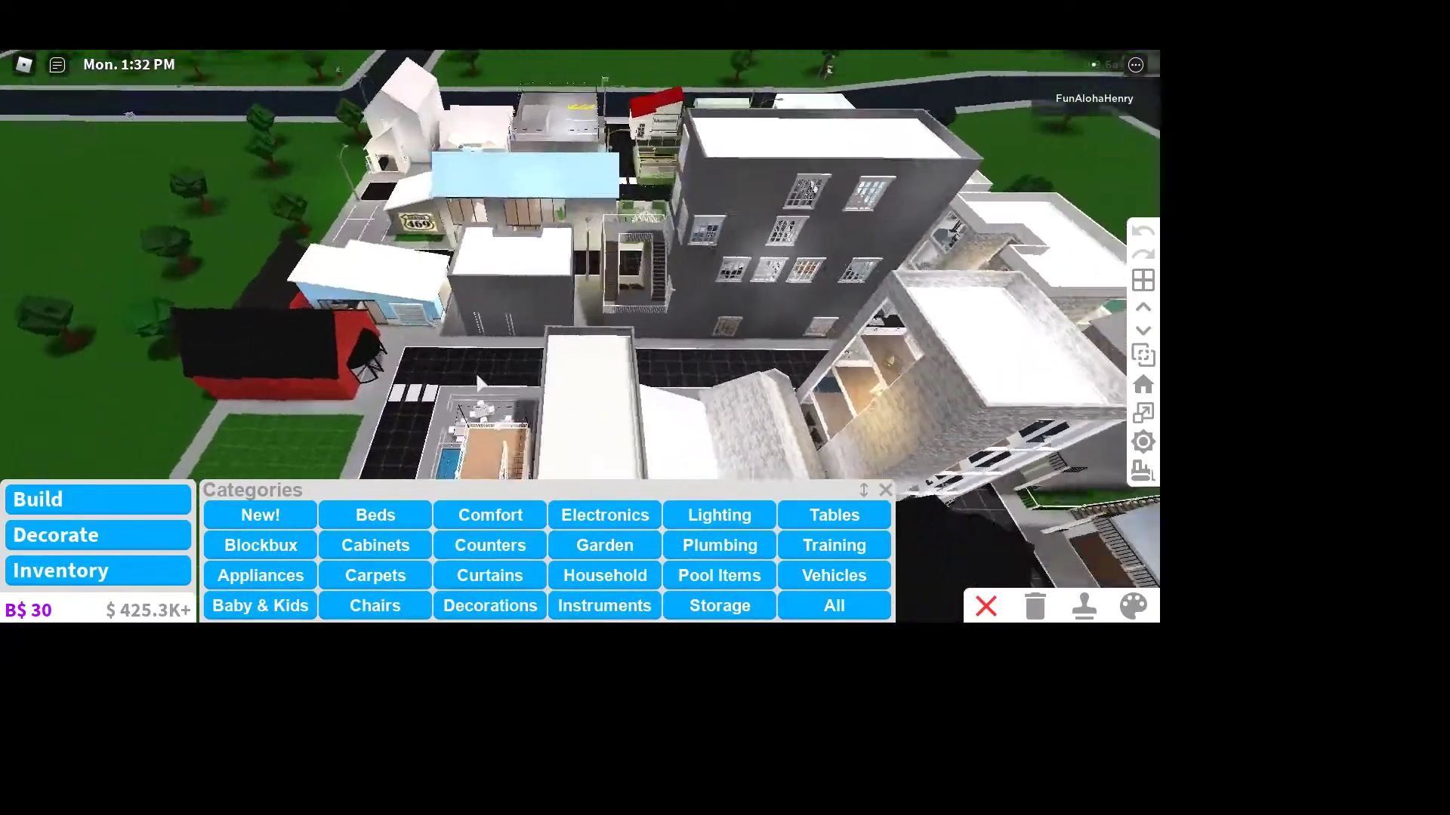
pyautogui.press('Left')
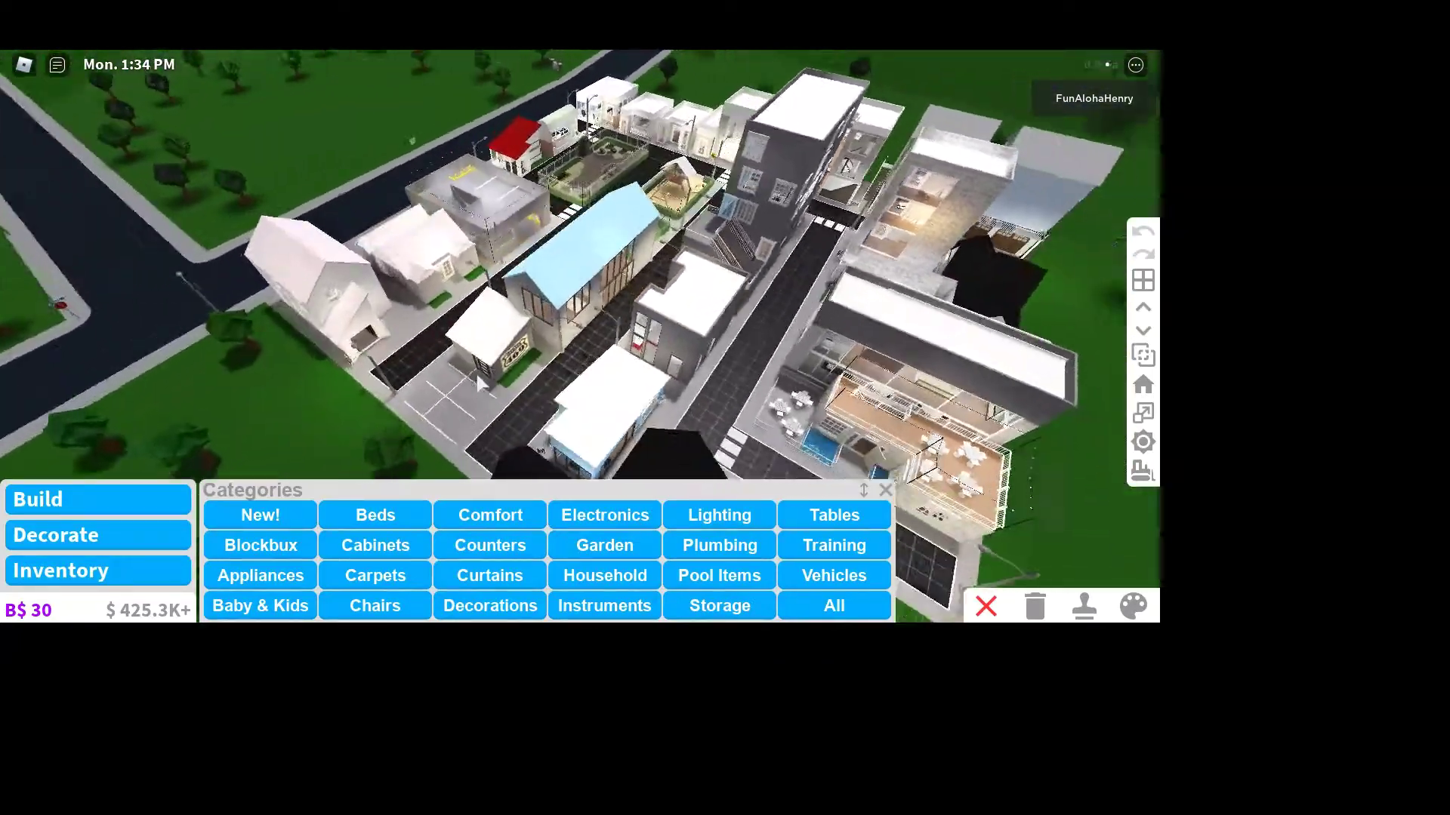
pyautogui.press('Left')
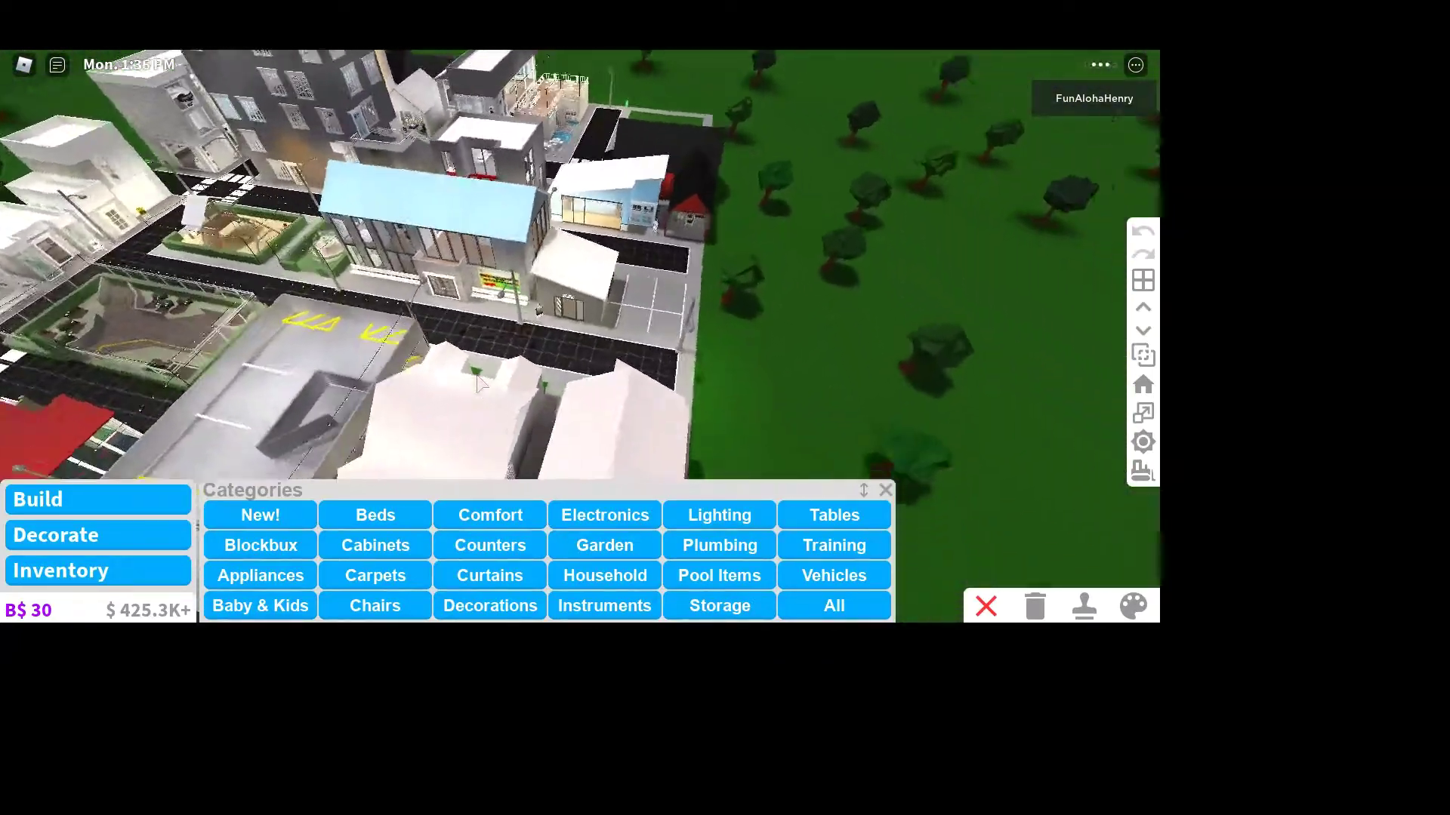
pyautogui.press('Left')
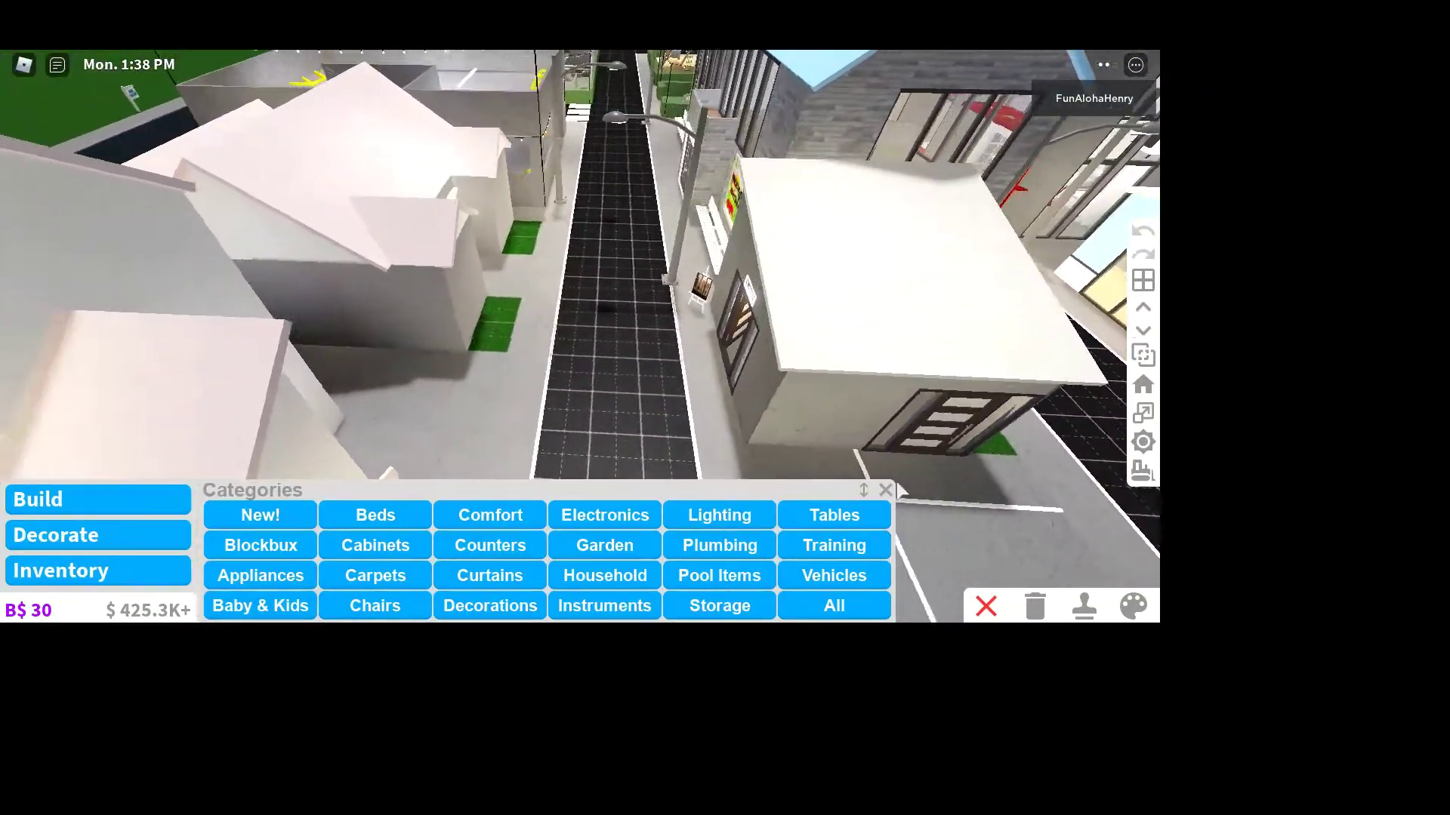
pyautogui.click(885, 490)
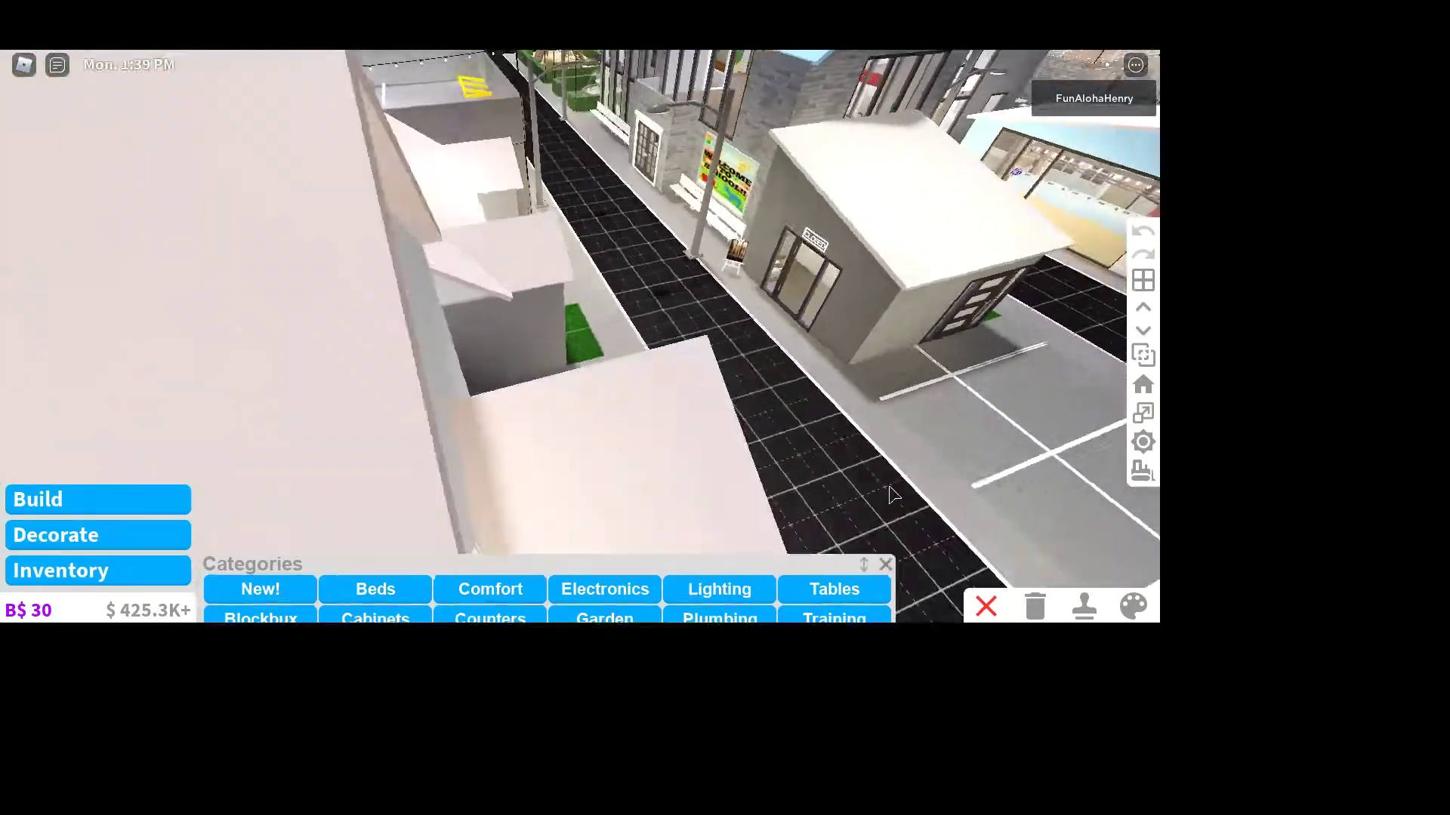
pyautogui.press('Down')
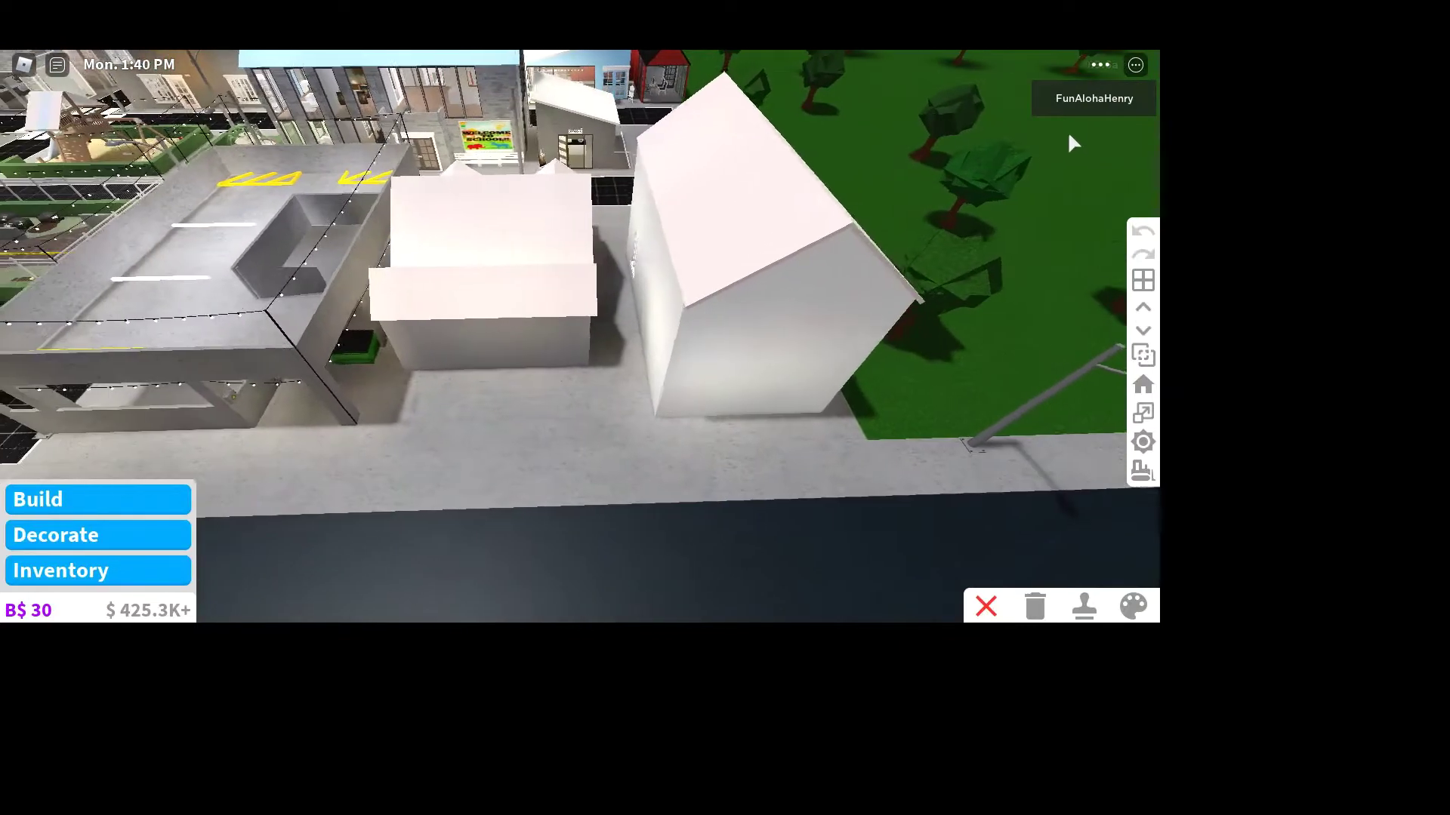